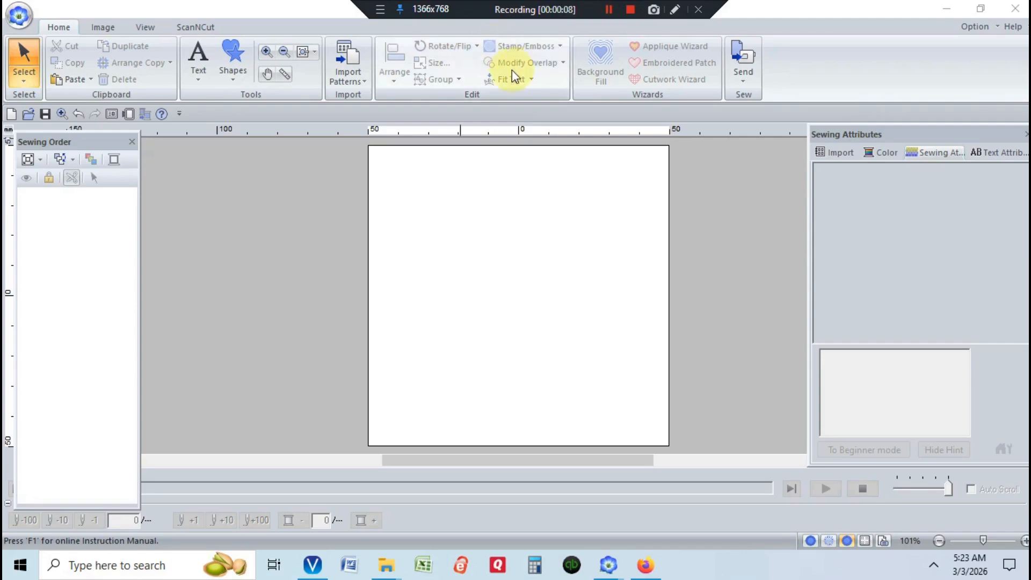
Open the image penguin.bmp from the Tutorial_6 folder onto the design page
click(102, 30)
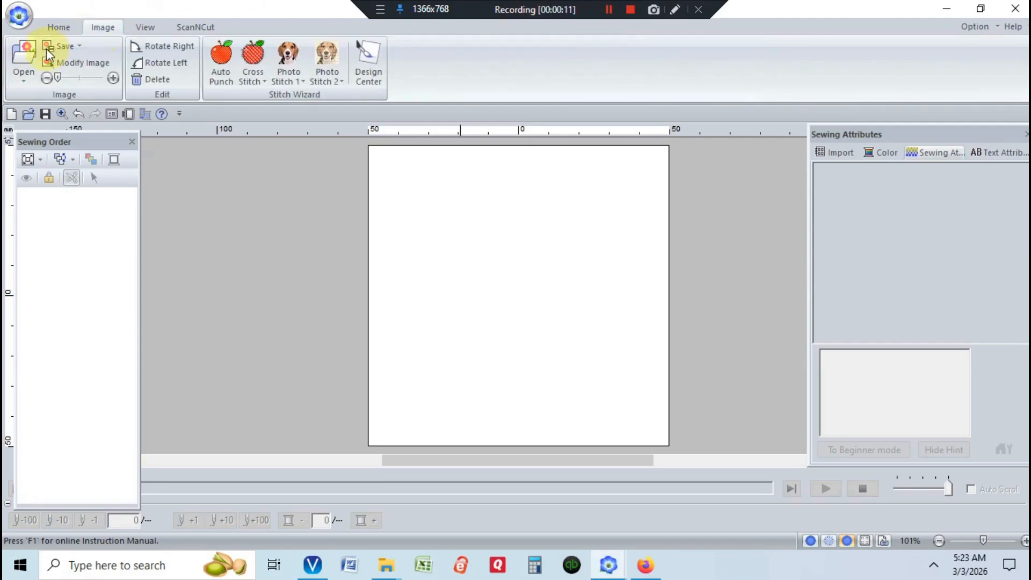
click(28, 66)
click(42, 112)
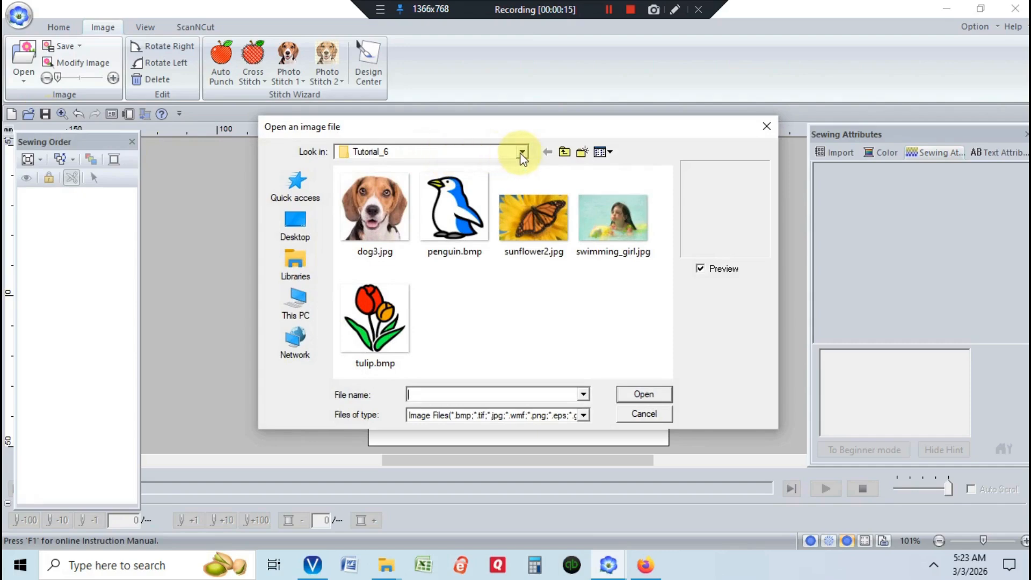
click(521, 152)
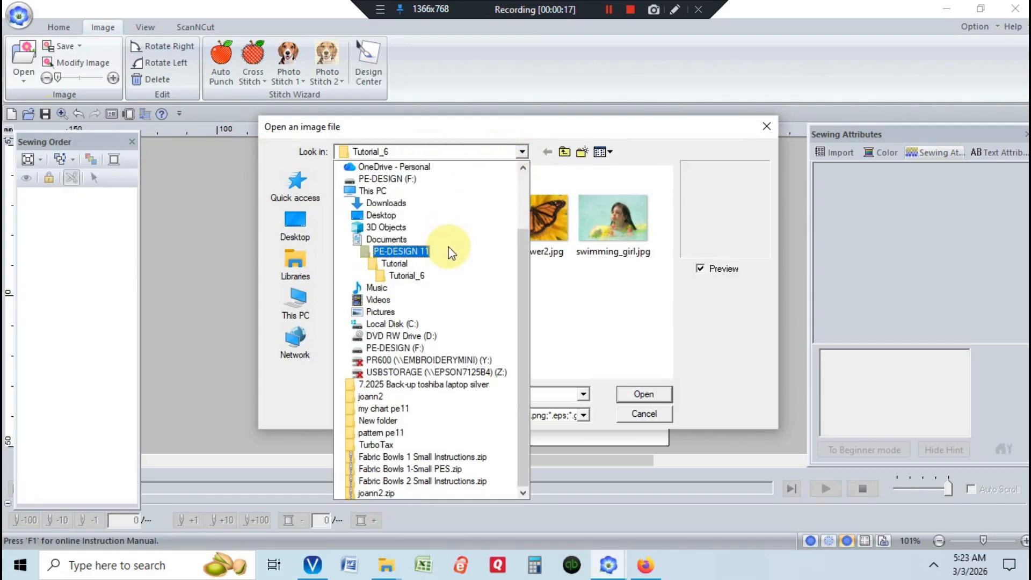
click(421, 279)
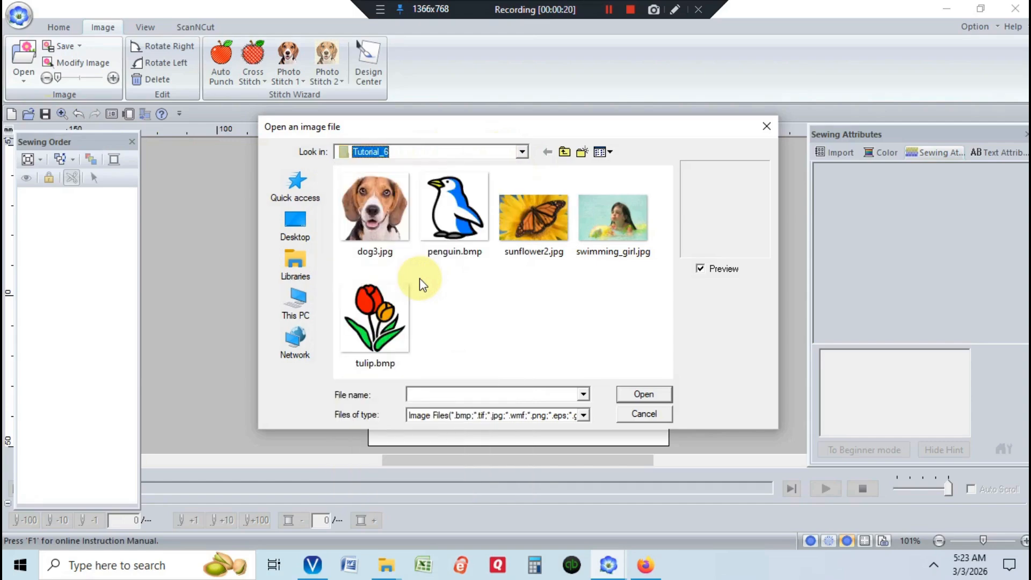
click(458, 221)
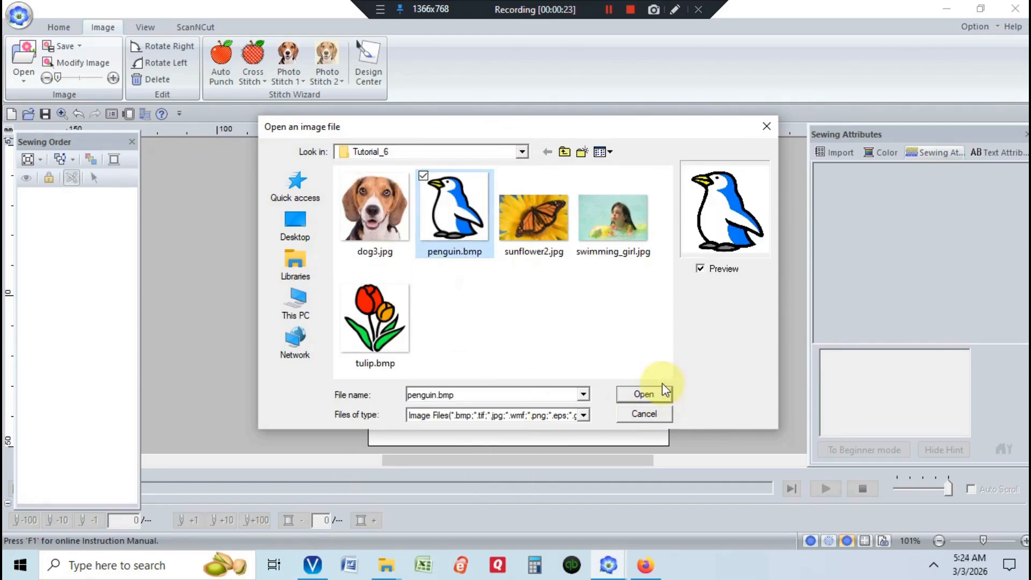
click(651, 393)
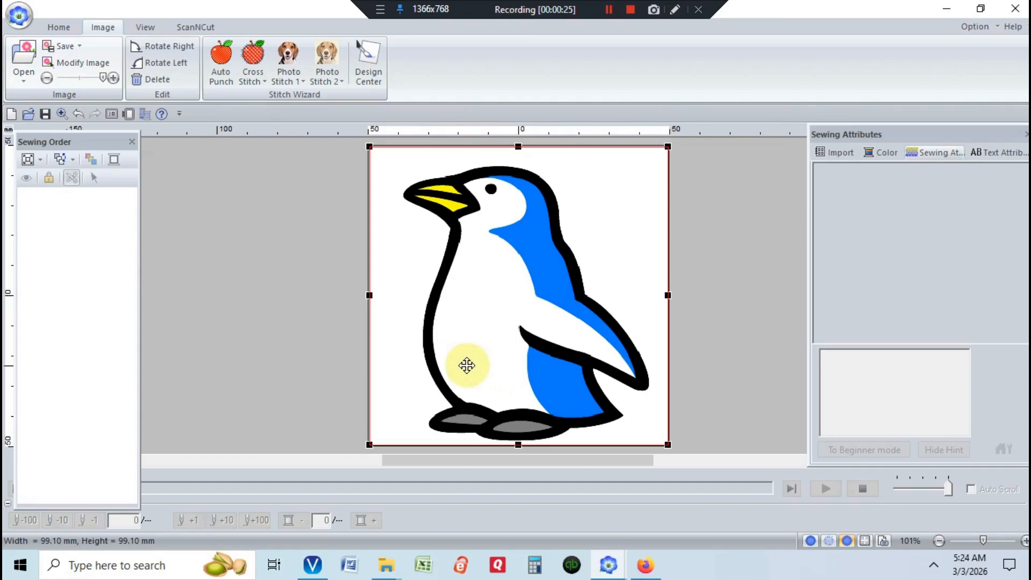
Start Auto Punch on the penguin image and select the first saved circular mask in the mask list
click(222, 60)
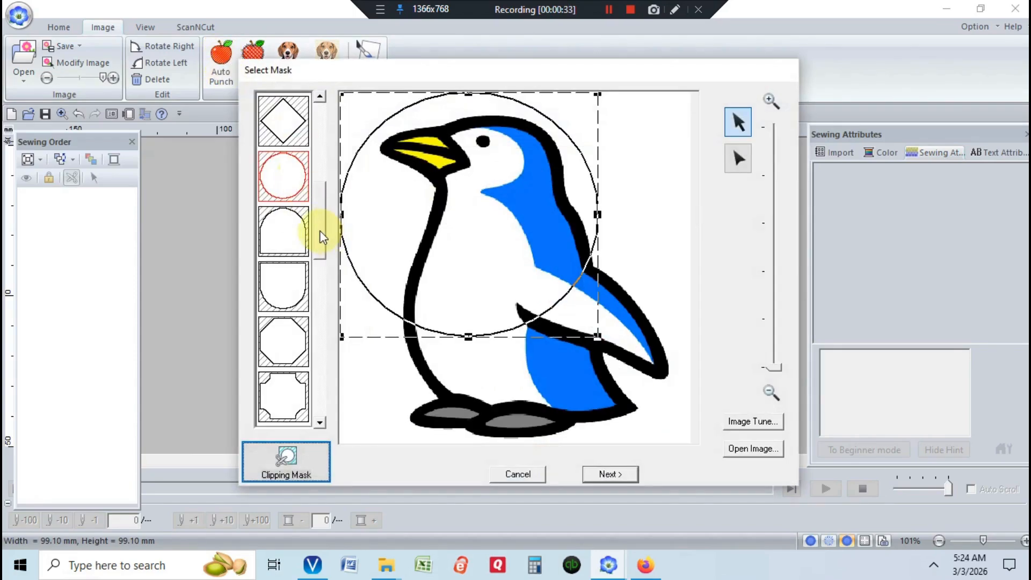
mouse_move(320, 236)
mouse_down()
mouse_move(325, 395)
mouse_move(333, 154)
mouse_up()
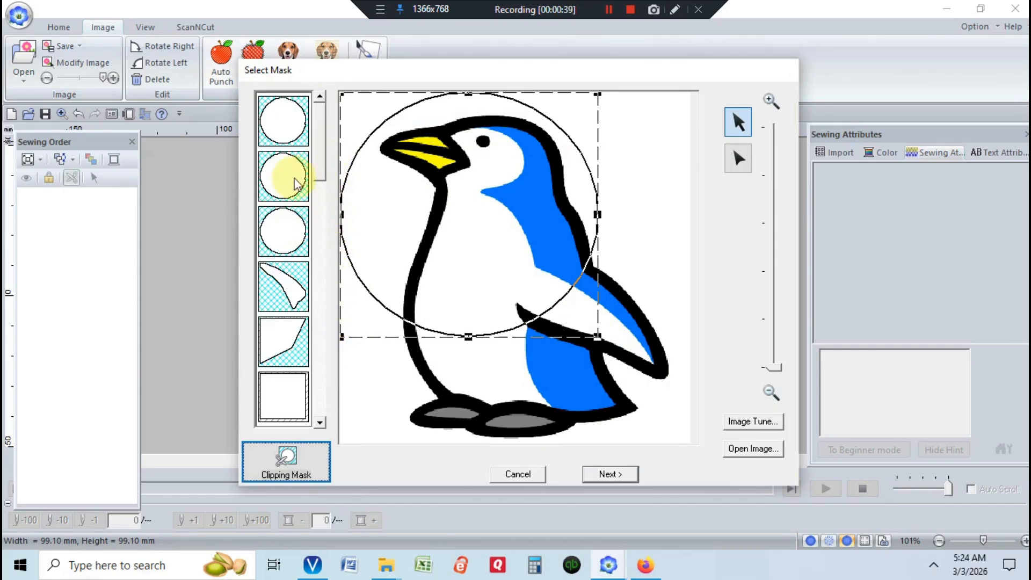
click(283, 124)
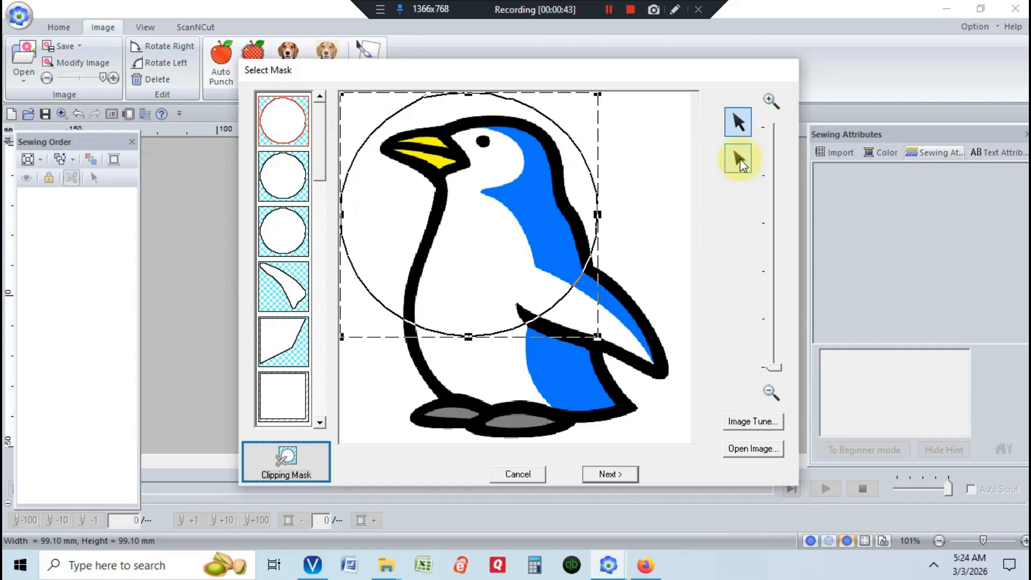
Reshape the circular mask by moving three of its outline points near the back of the penguin's head
click(739, 161)
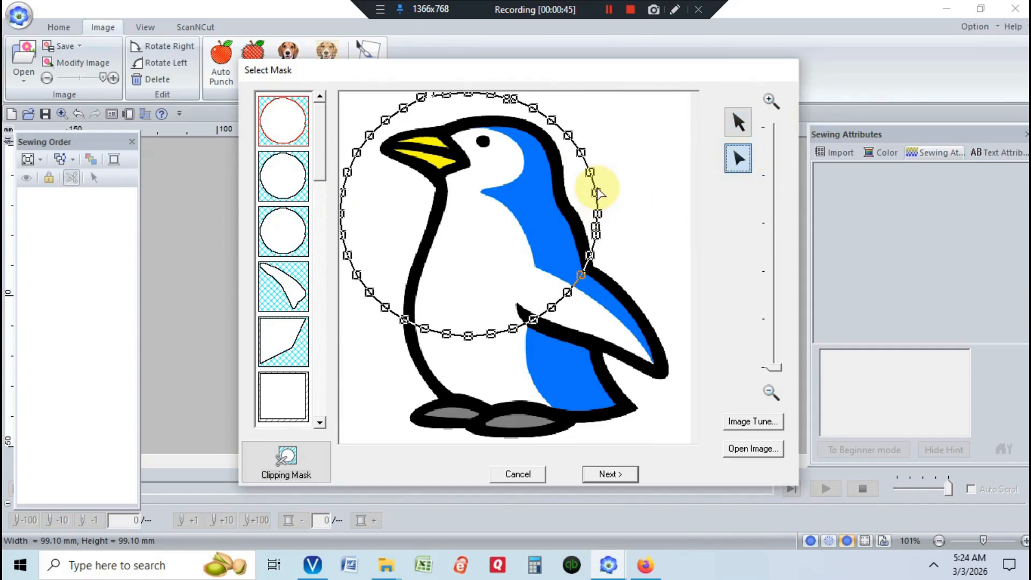
drag(597, 190, 627, 182)
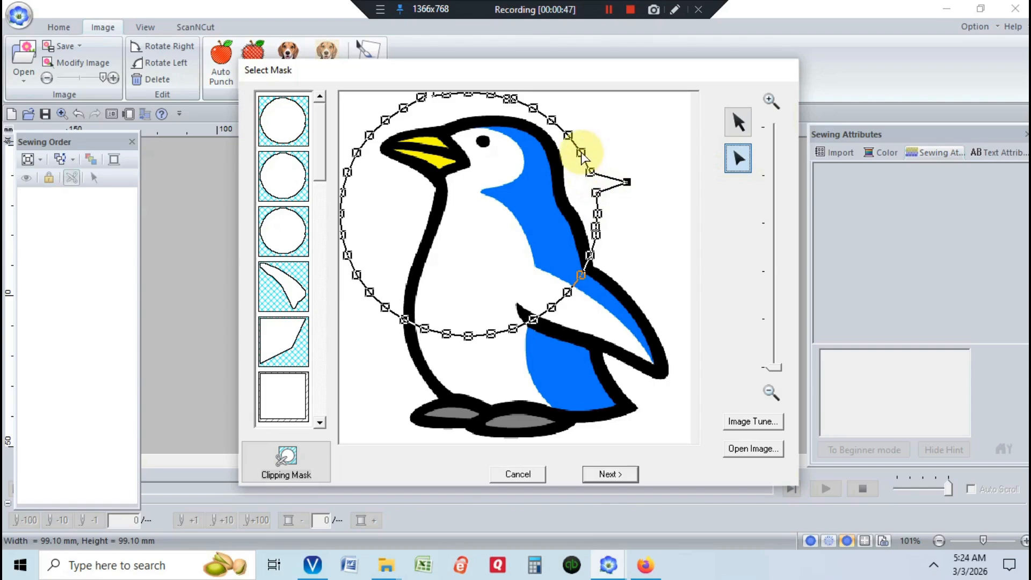
drag(580, 152, 557, 160)
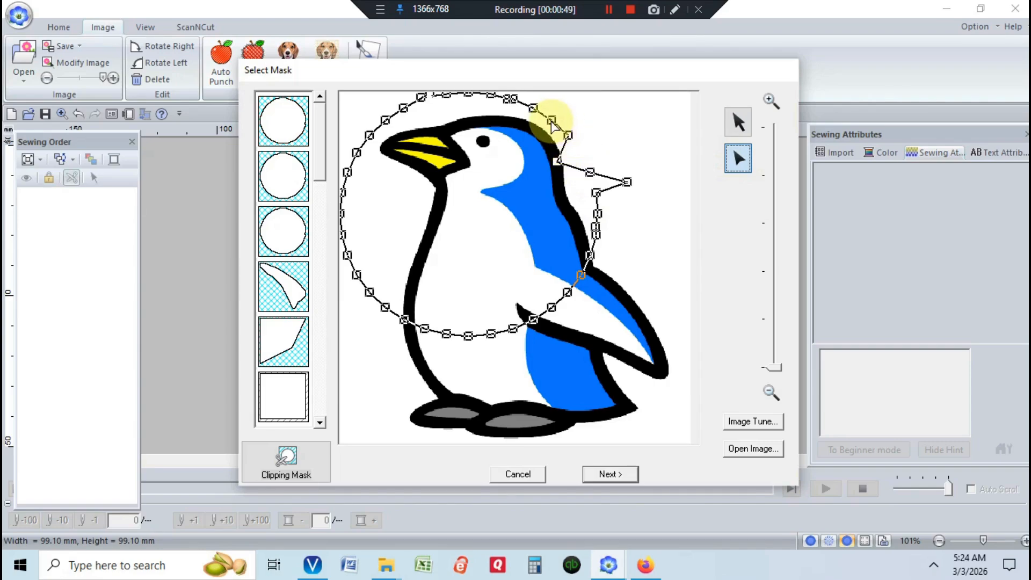
drag(553, 124, 567, 110)
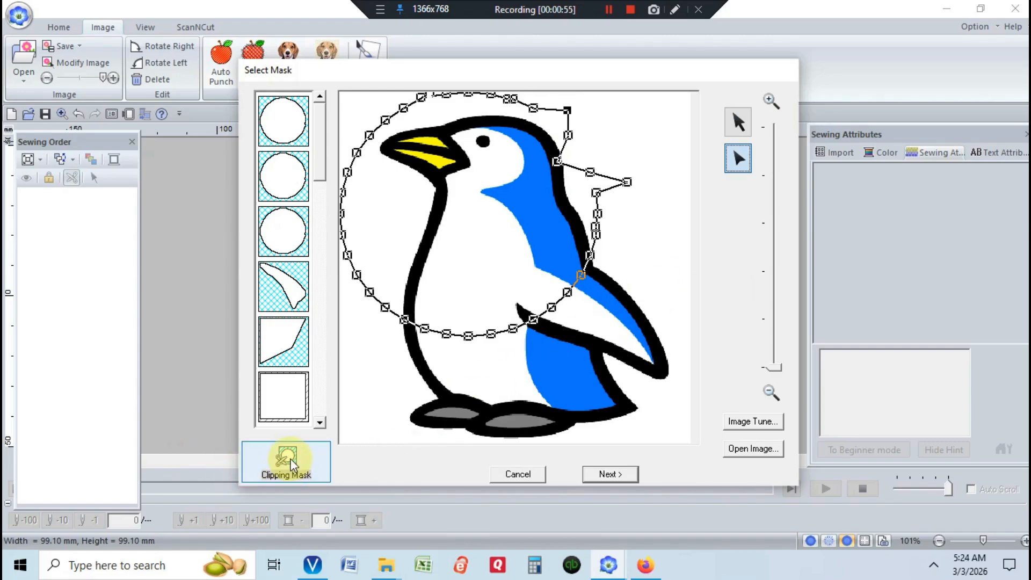
Create a clipping mask over the blue area of the penguin's head and back, then reselect the reshaped circular mask
click(292, 465)
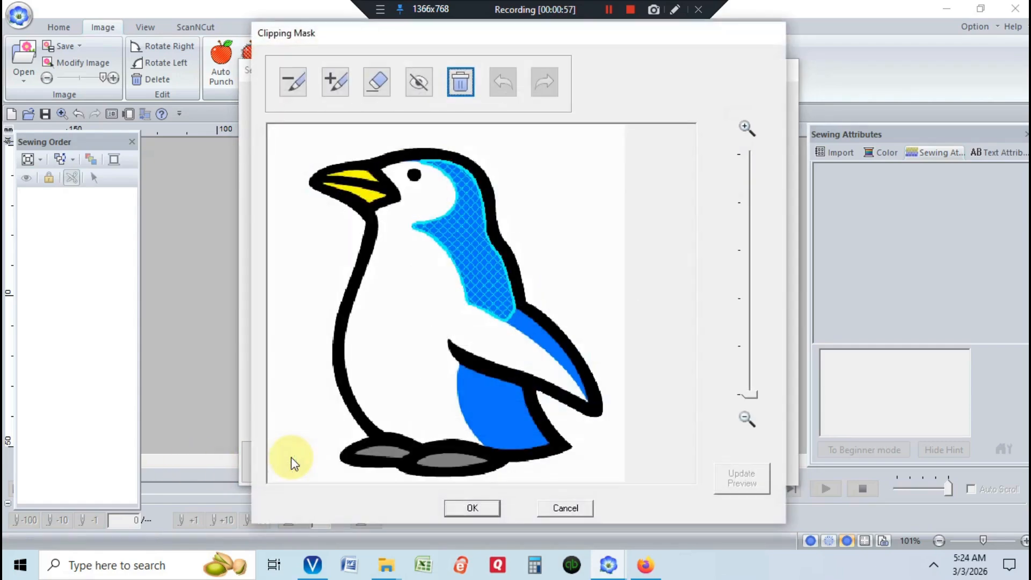
click(485, 513)
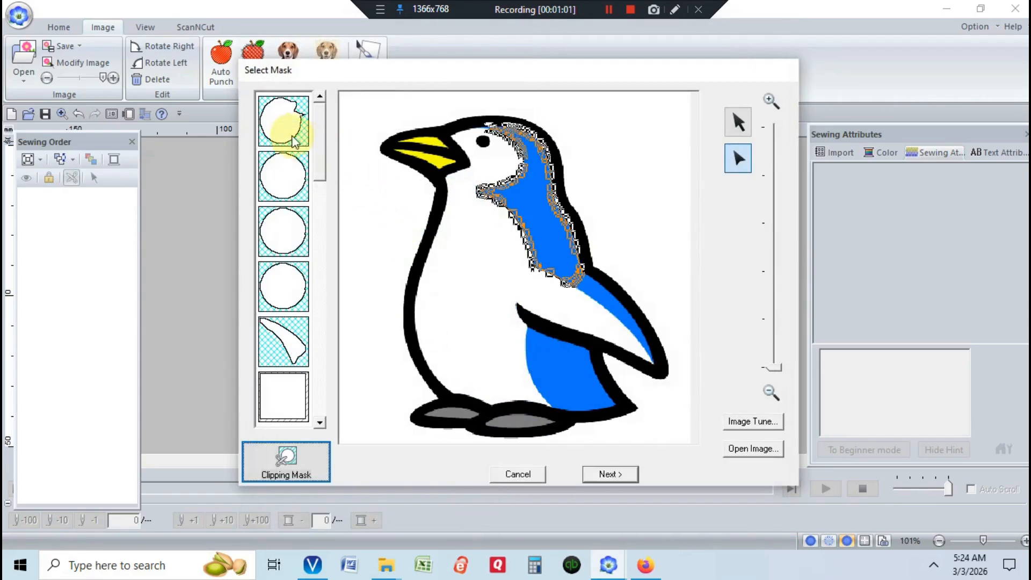
click(277, 132)
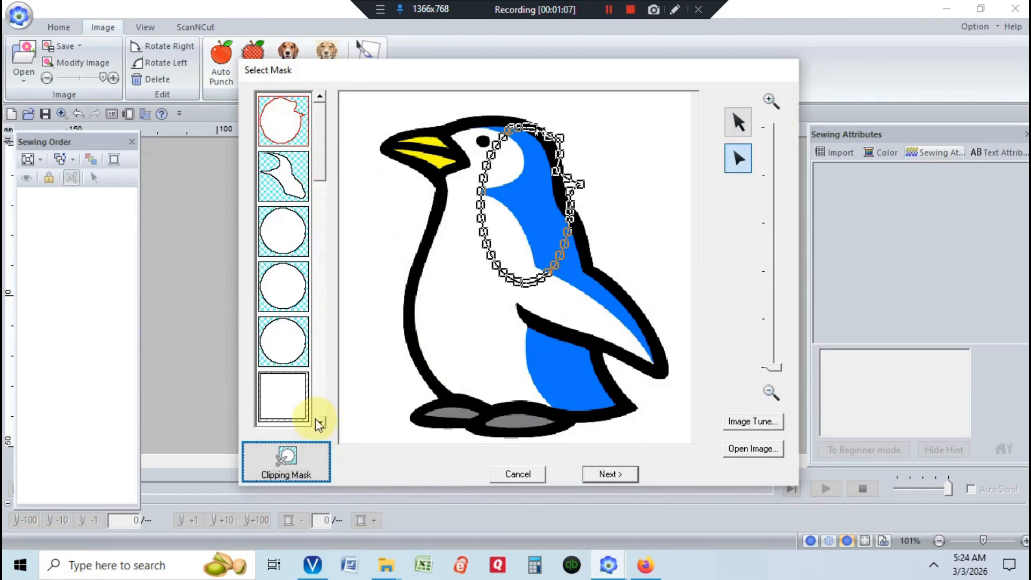
Choose the standard circle mask and fit it around the penguin's head and upper body at about 70.5 x 67.5 mm
scroll(321, 417, down, 3)
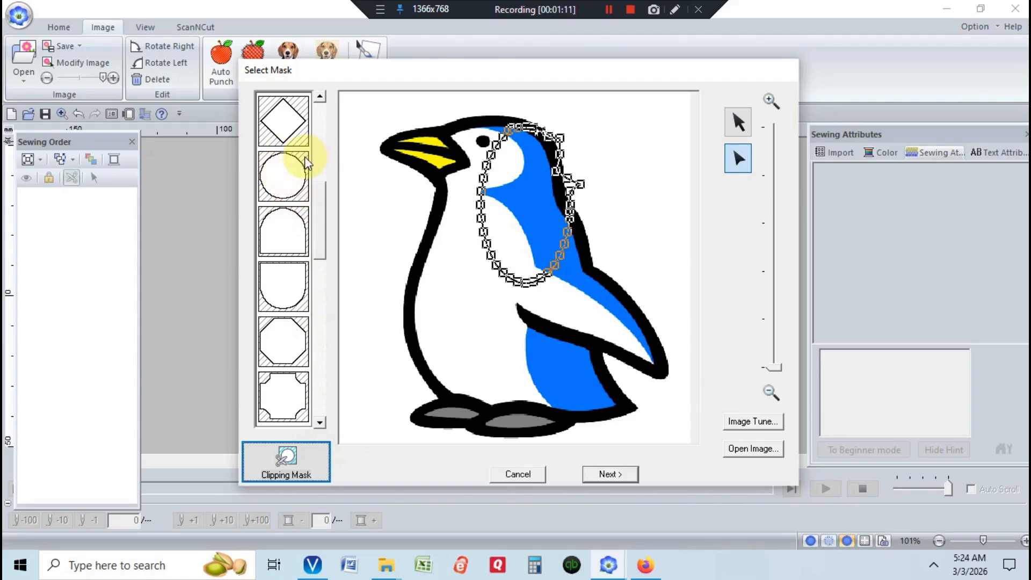
click(291, 165)
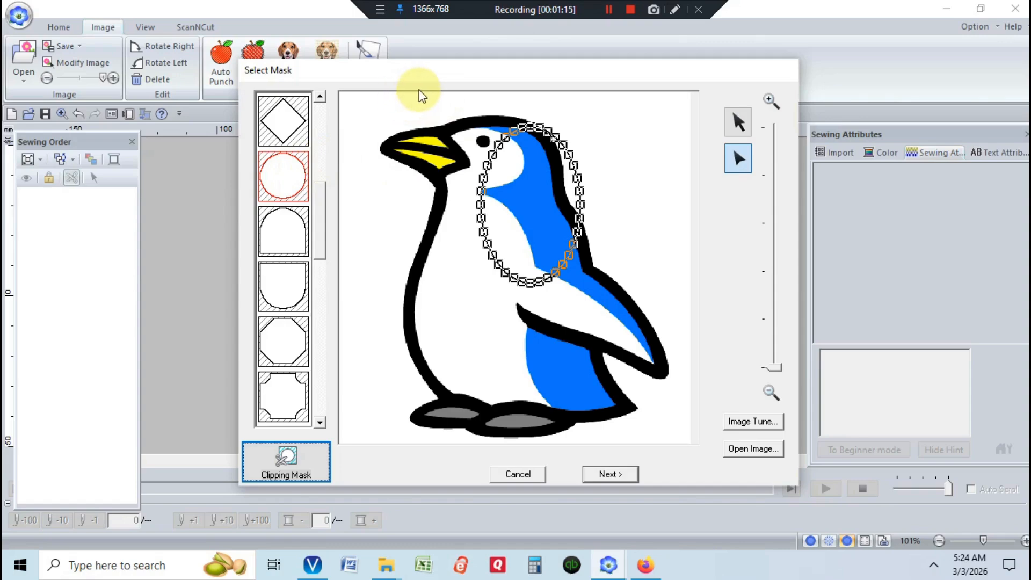
click(736, 122)
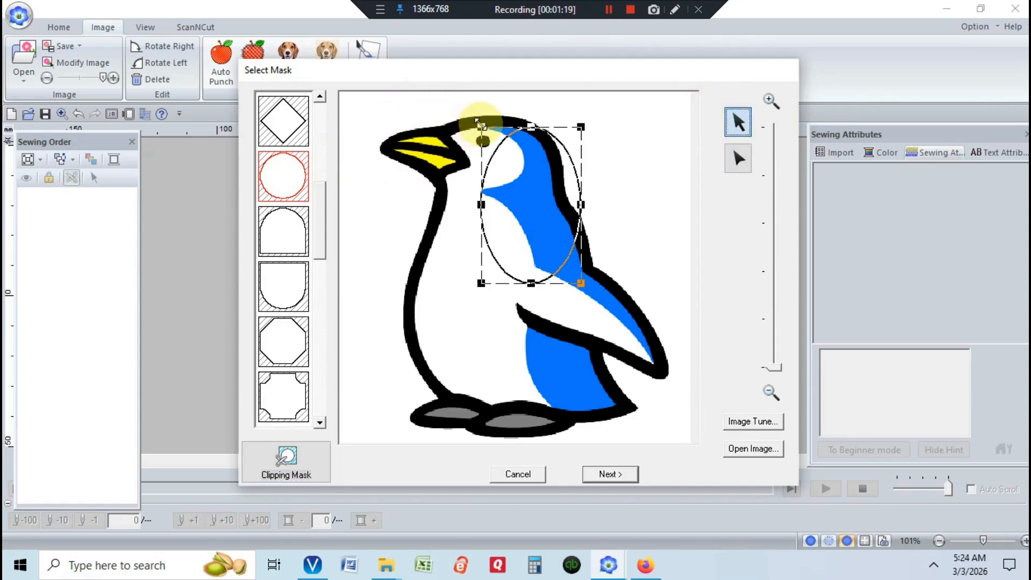
drag(481, 128, 412, 118)
drag(478, 195, 403, 170)
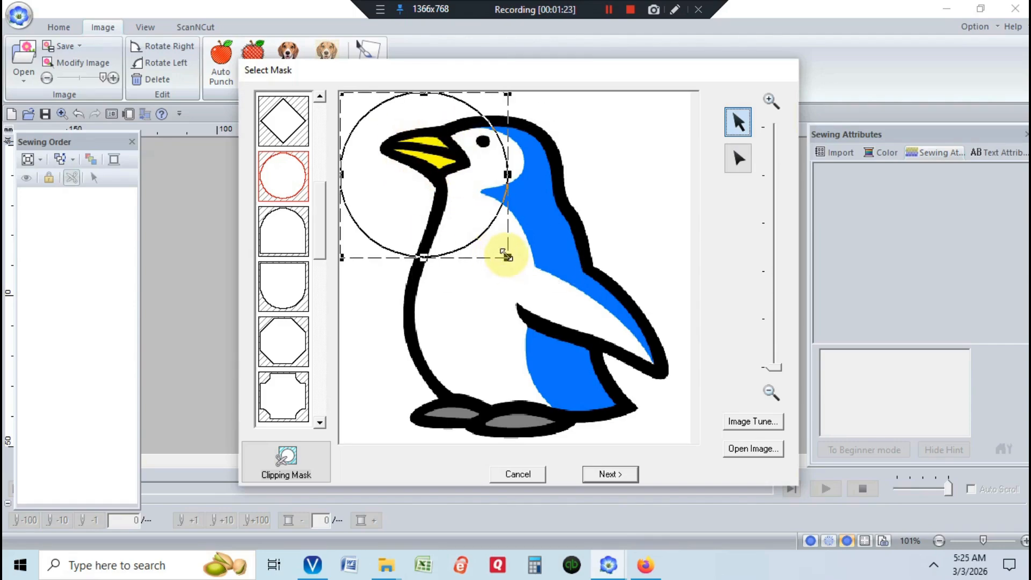
drag(508, 258, 574, 319)
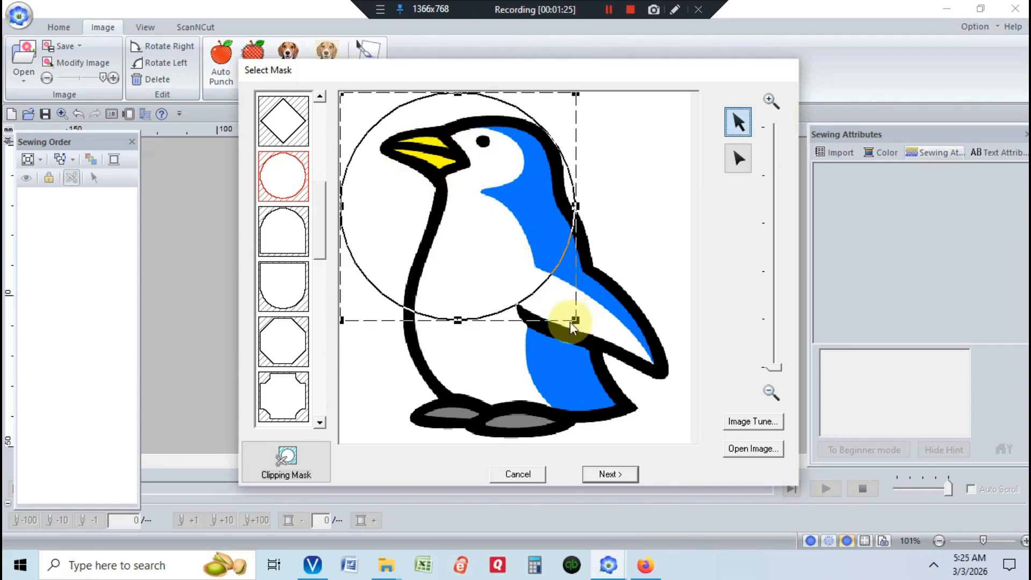
drag(506, 269, 520, 265)
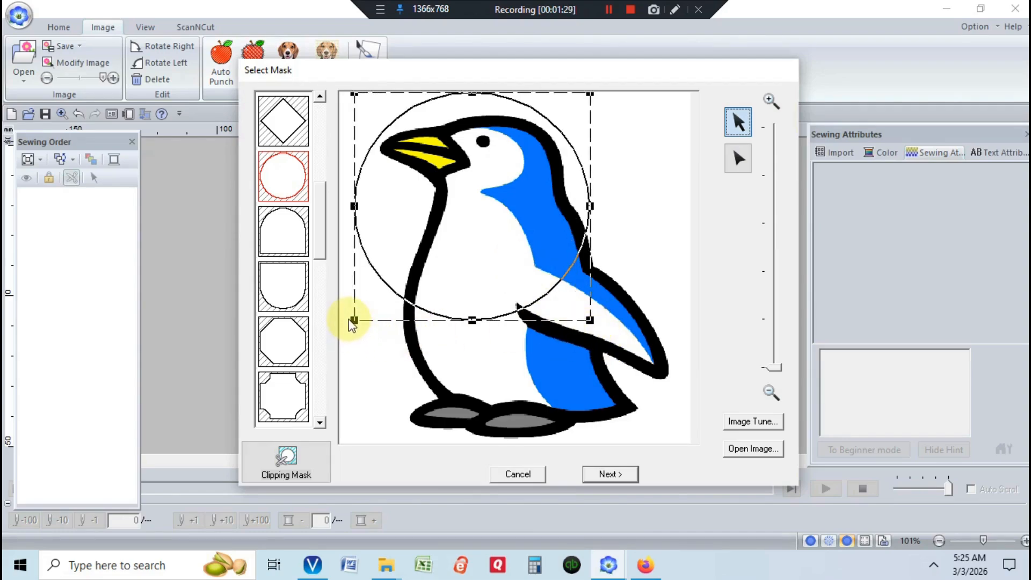
drag(353, 320, 341, 331)
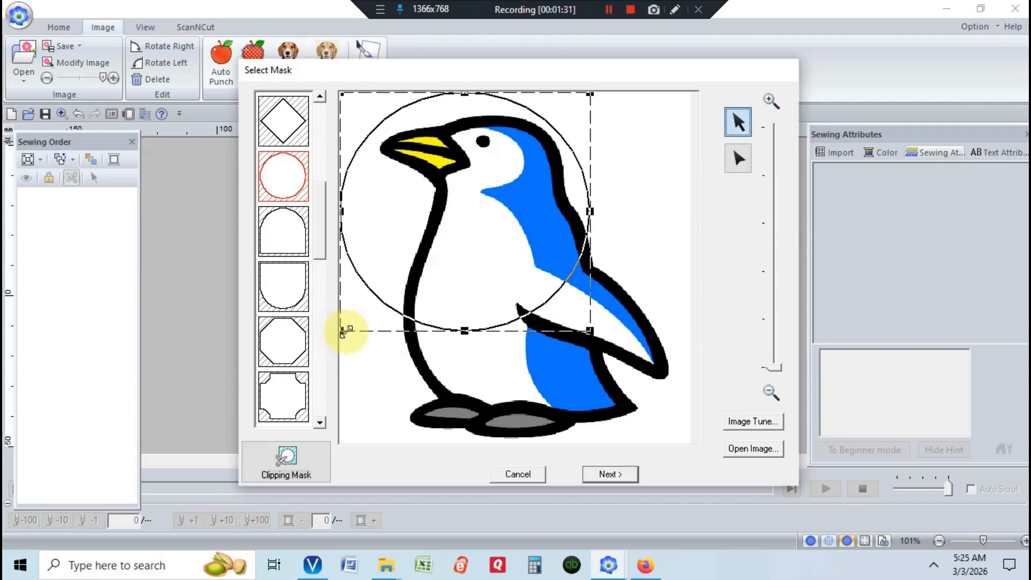
drag(404, 283, 417, 277)
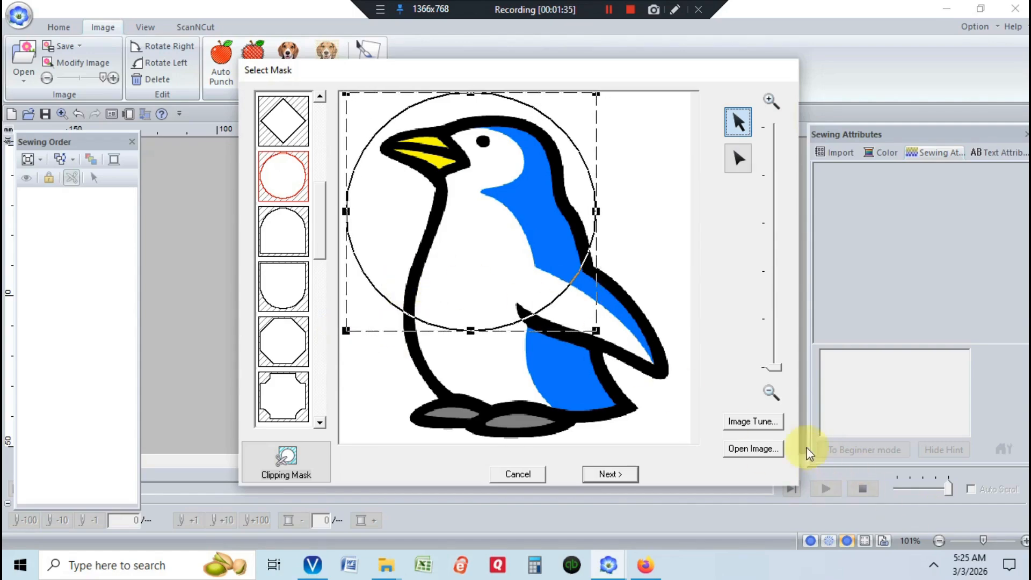
Review the image tuning options and the replacement image chooser, leaving both without changes
click(771, 427)
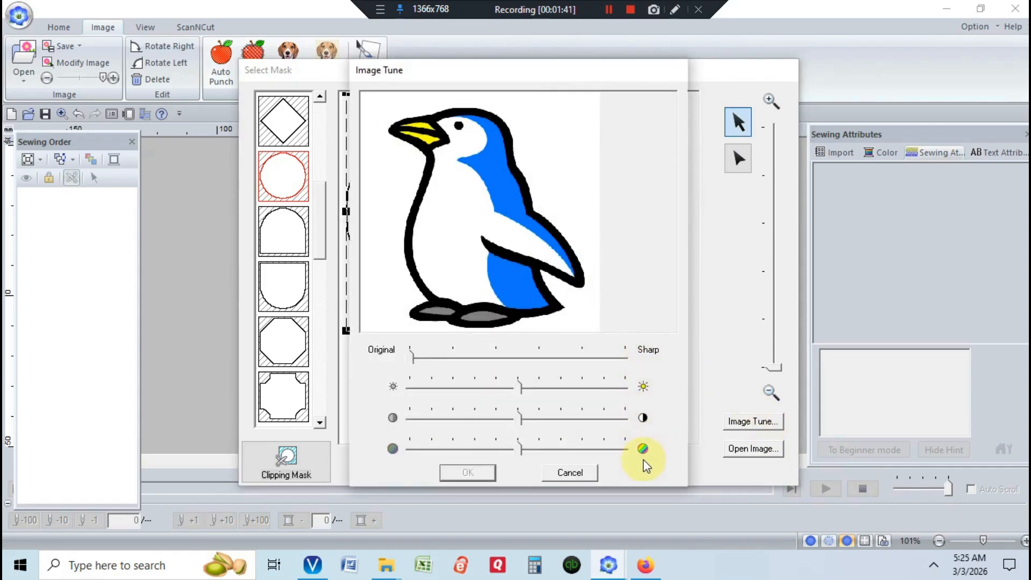
click(591, 475)
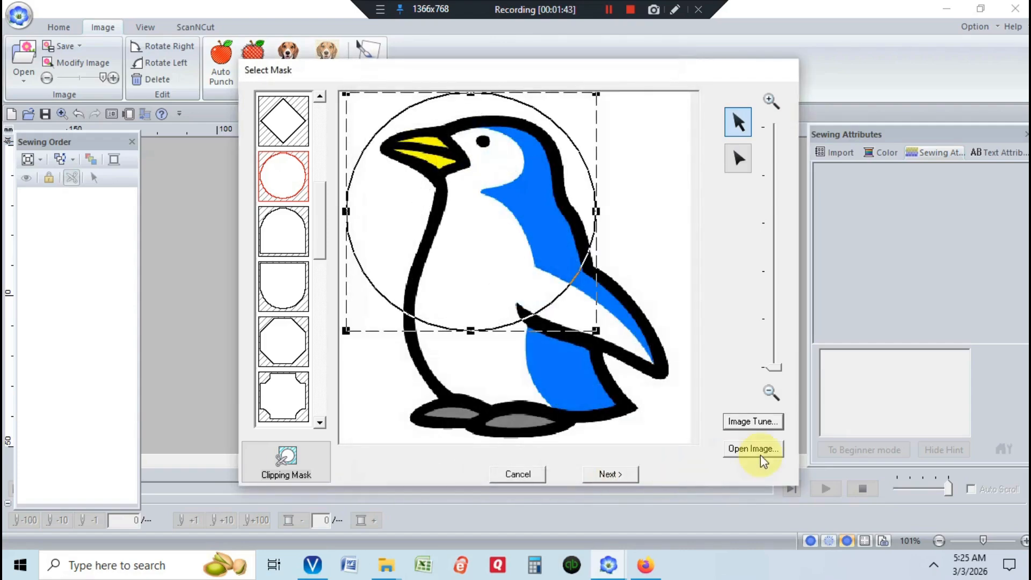
click(750, 452)
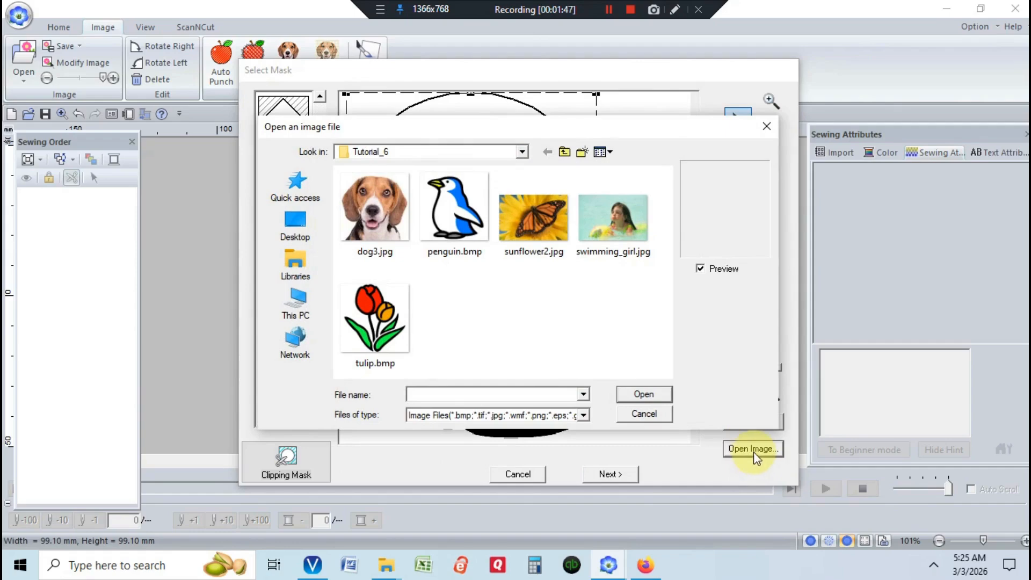
click(648, 416)
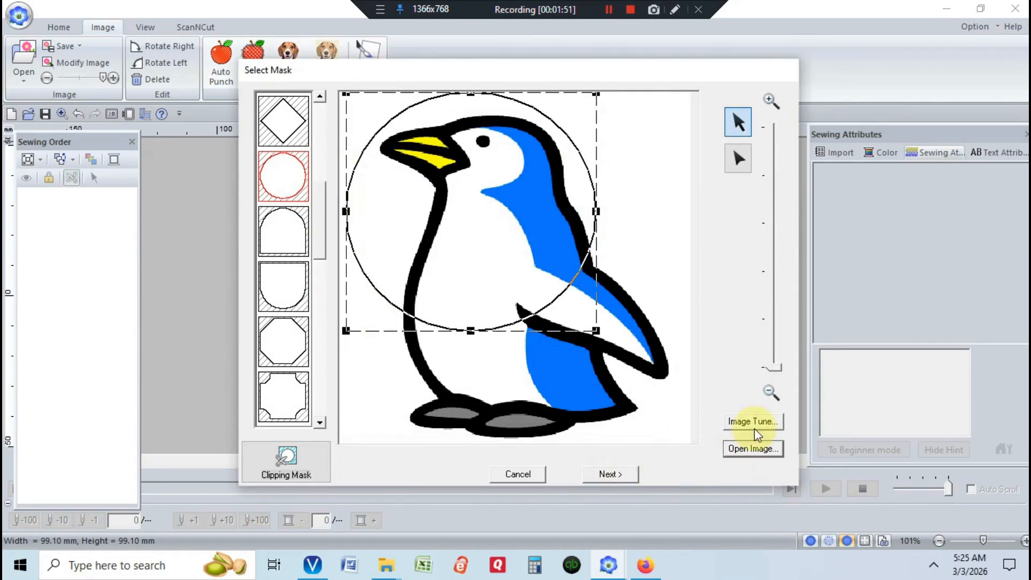
drag(773, 368, 780, 403)
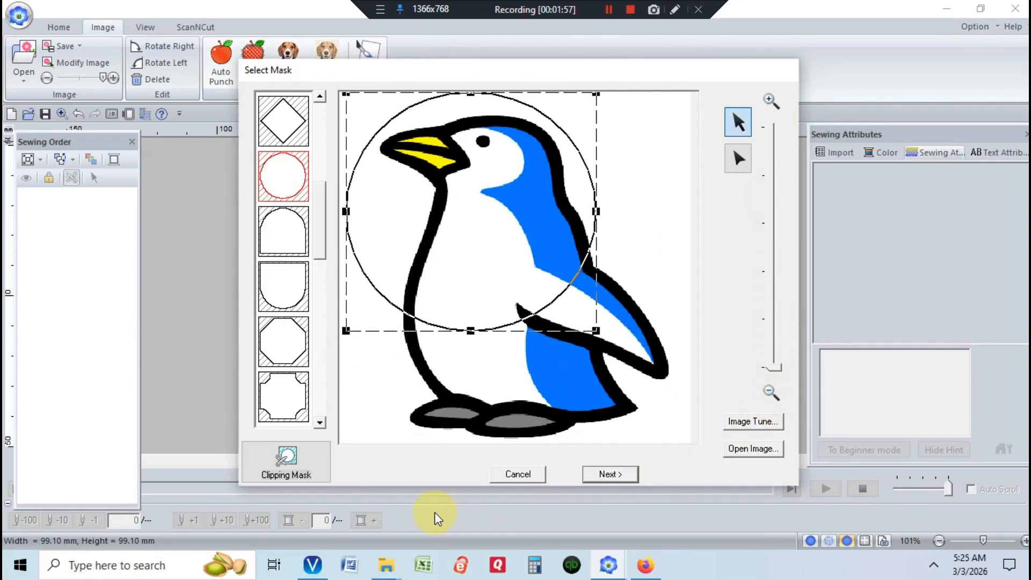
Proceed to the mask shape check and review the hoop size options in the design settings without changing them
click(601, 473)
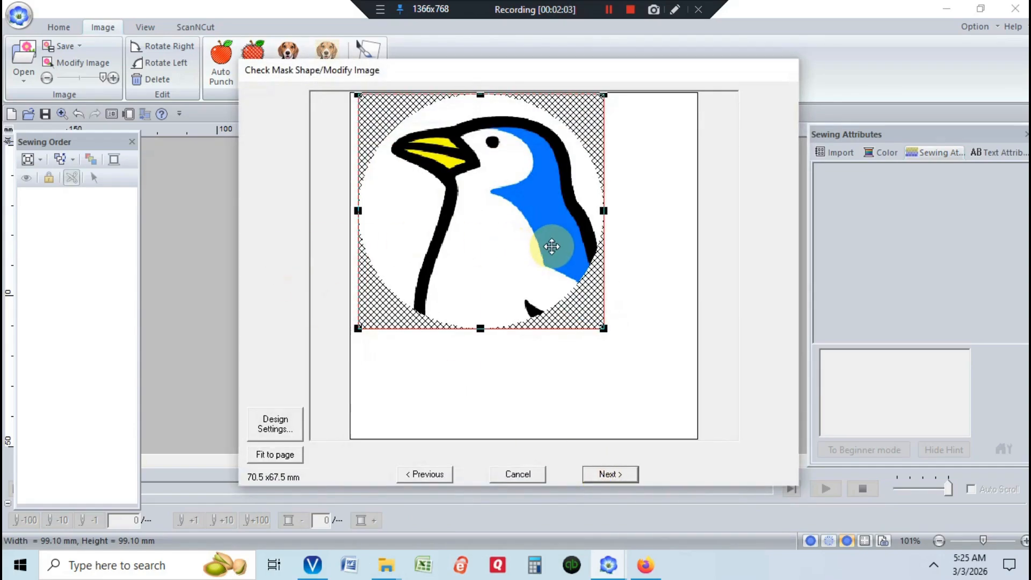
click(283, 427)
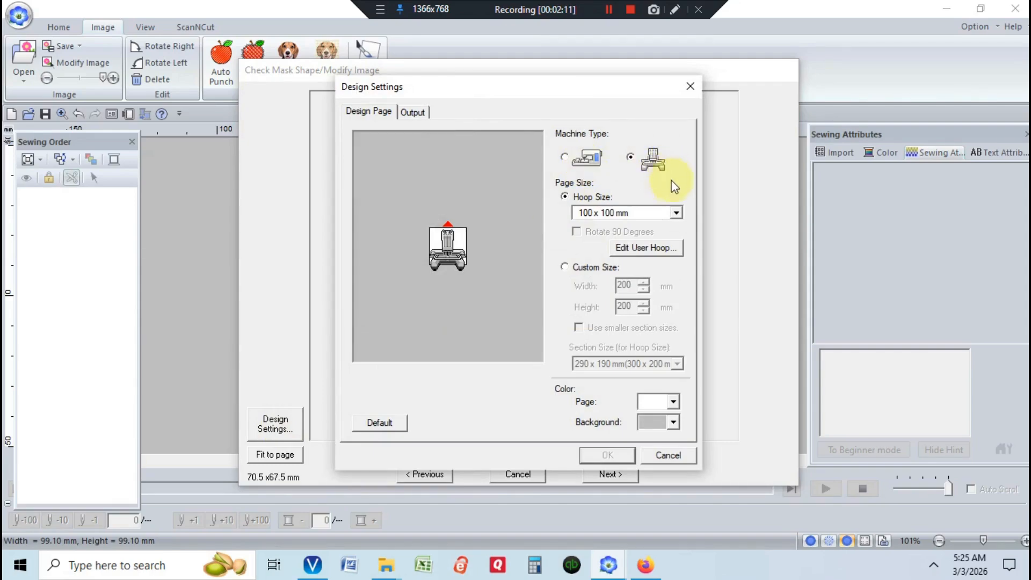
click(674, 213)
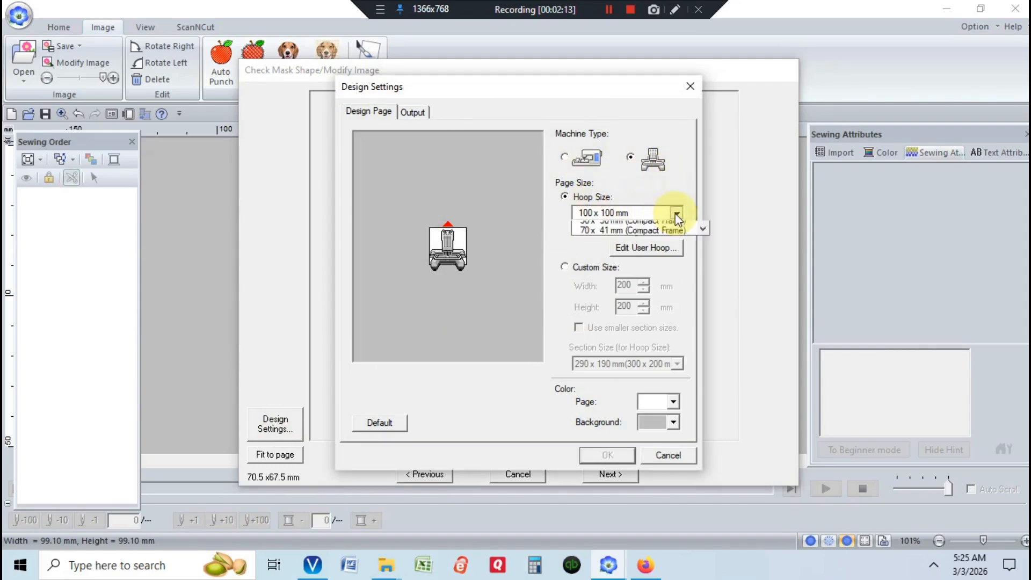
click(675, 214)
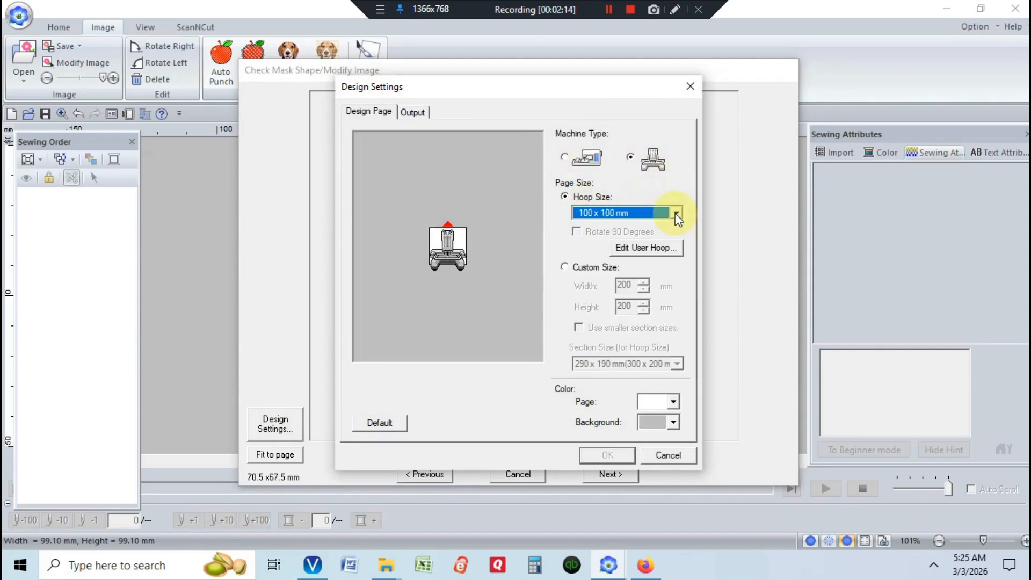
click(664, 456)
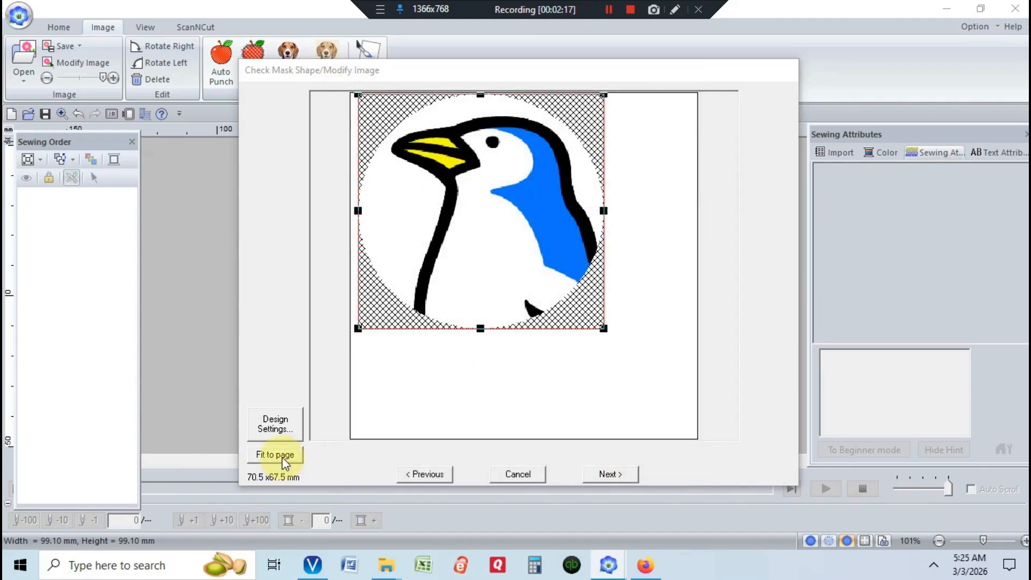
Shrink the masked penguin image to about 64.5 x 61.7 mm
drag(603, 327, 584, 340)
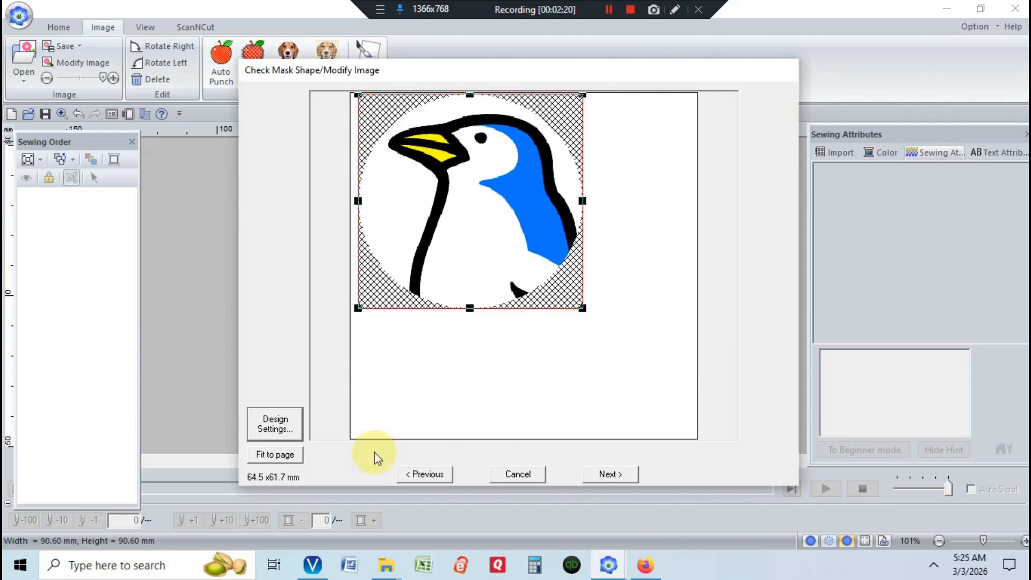
Fit the masked penguin image to the page and proceed to the Auto Punch parameters
click(292, 456)
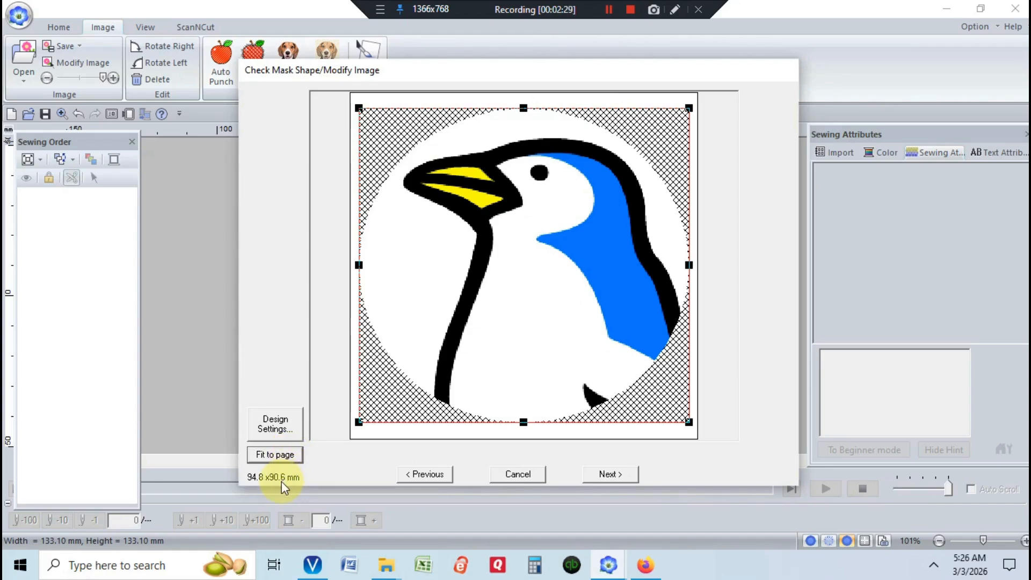
click(617, 478)
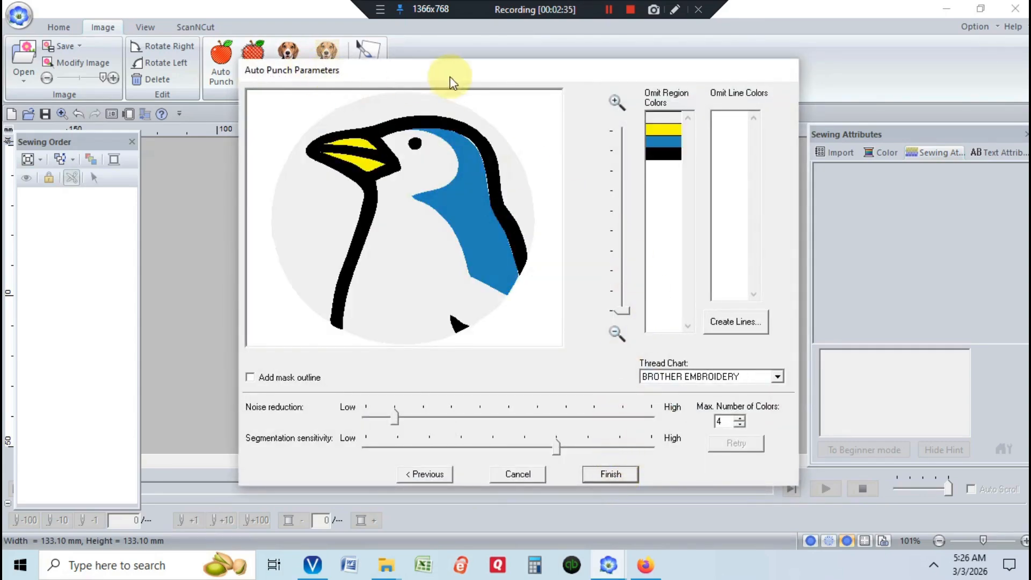
Try omitting the light gray and yellow region colors, and include them again
click(664, 117)
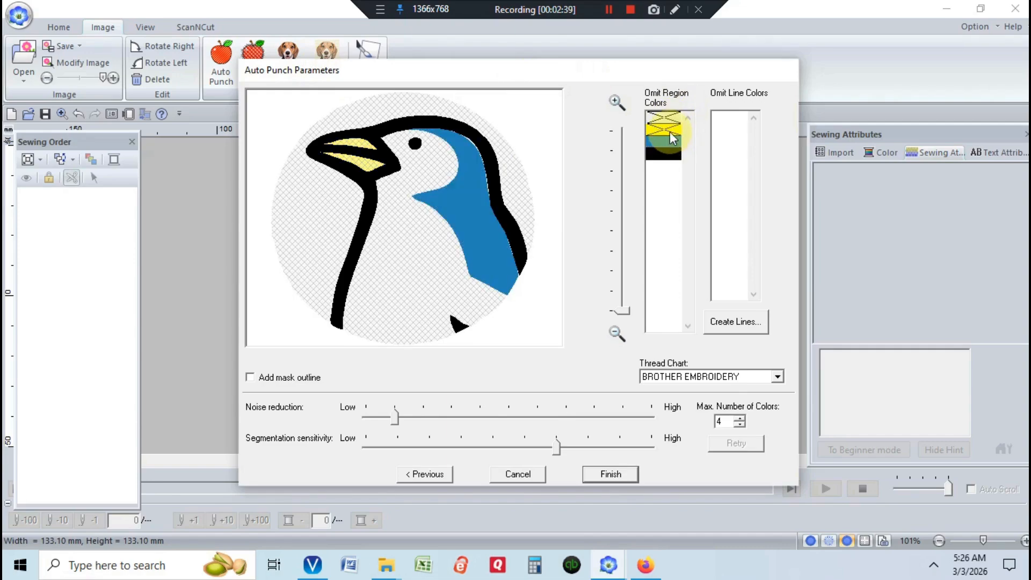
click(668, 119)
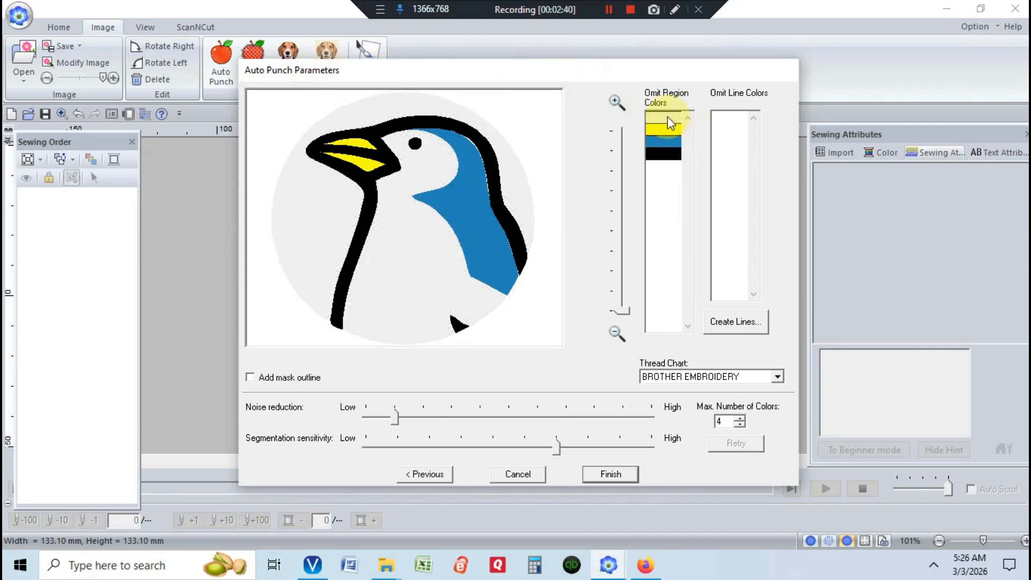
Try selecting the white, yellow, blue and black regions for line creation, and cancel the region selection
click(747, 328)
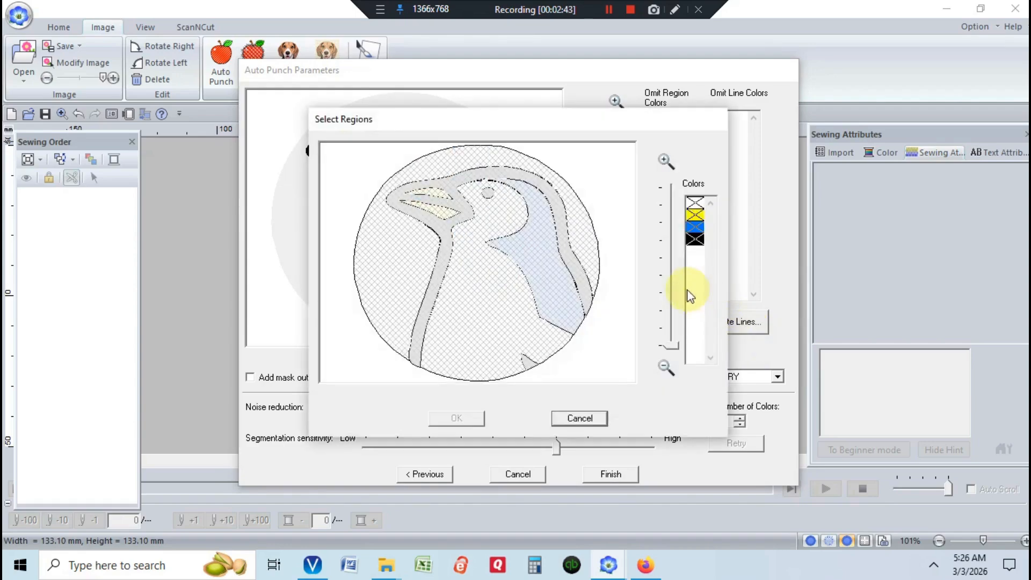
click(694, 203)
click(698, 214)
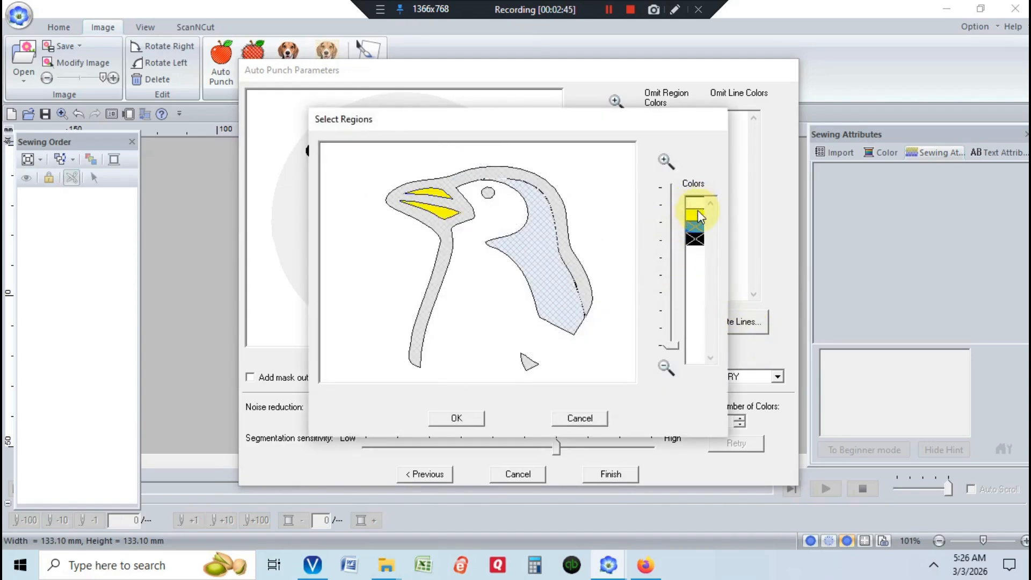
click(694, 226)
click(696, 240)
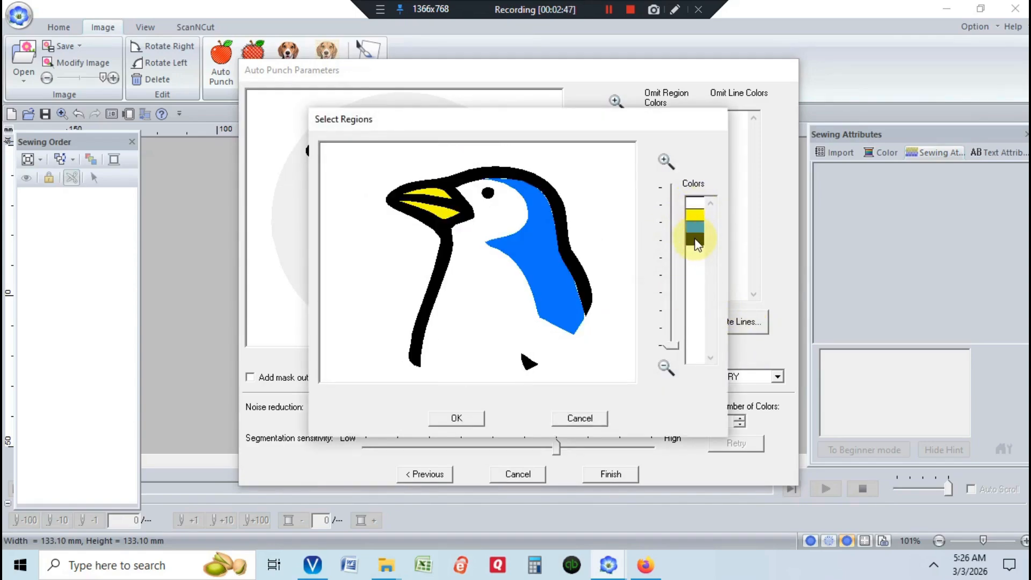
click(695, 240)
click(695, 227)
click(694, 215)
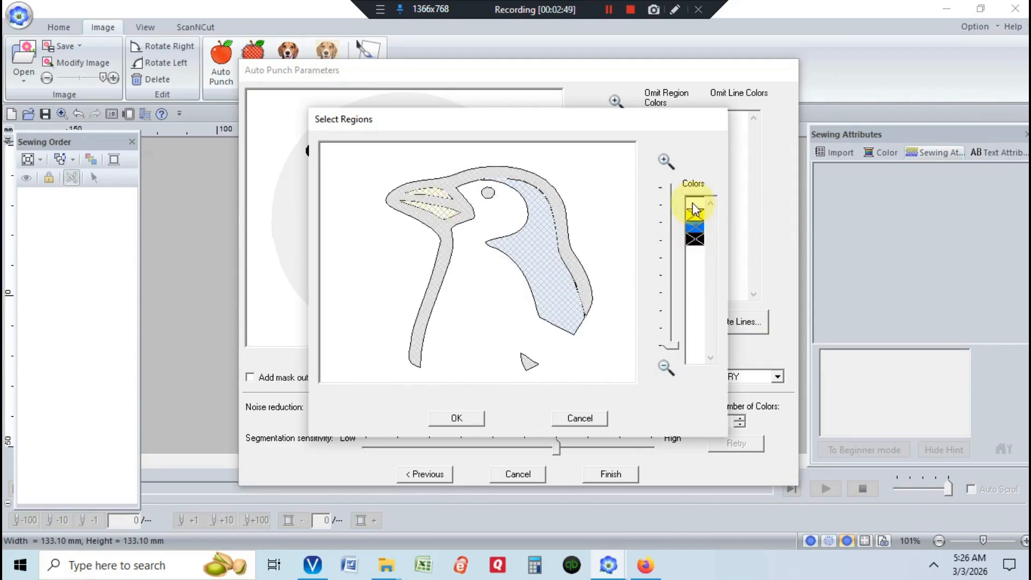
click(694, 203)
click(579, 416)
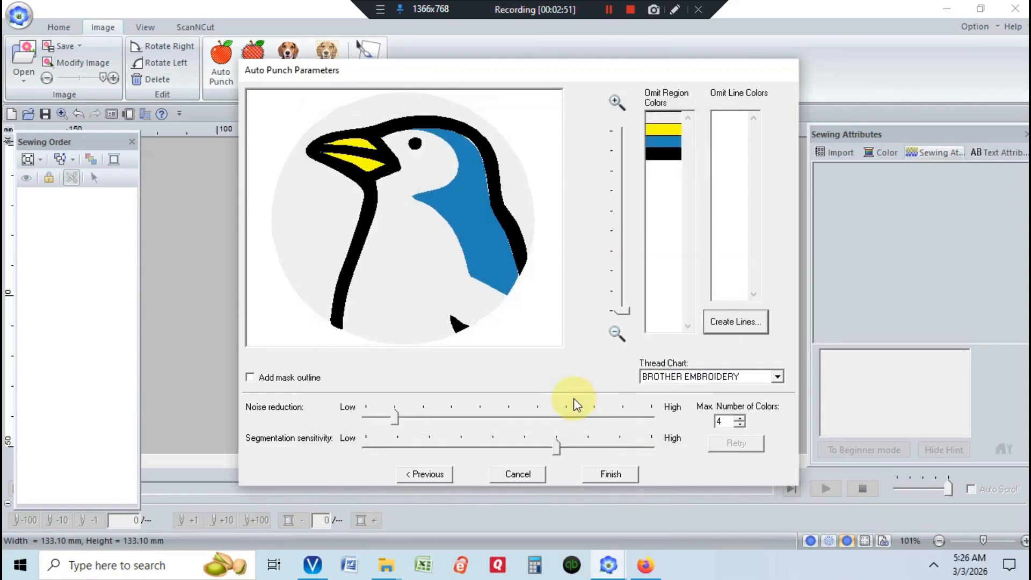
Choose the BROTHER EMBROIDERY thread chart and reprocess the image with noise reduction raised to the third notch
click(778, 377)
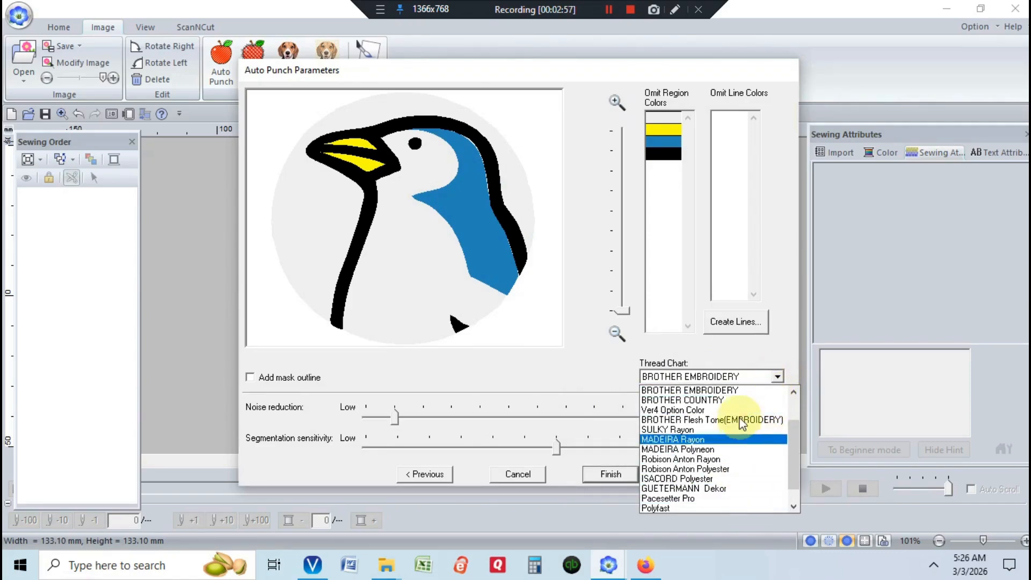
click(735, 390)
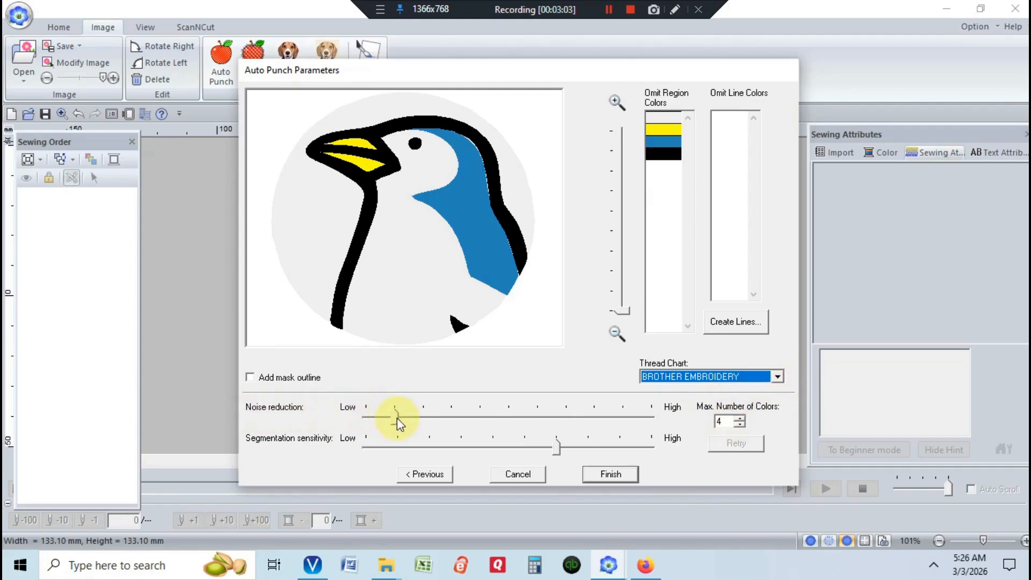
drag(398, 422, 424, 433)
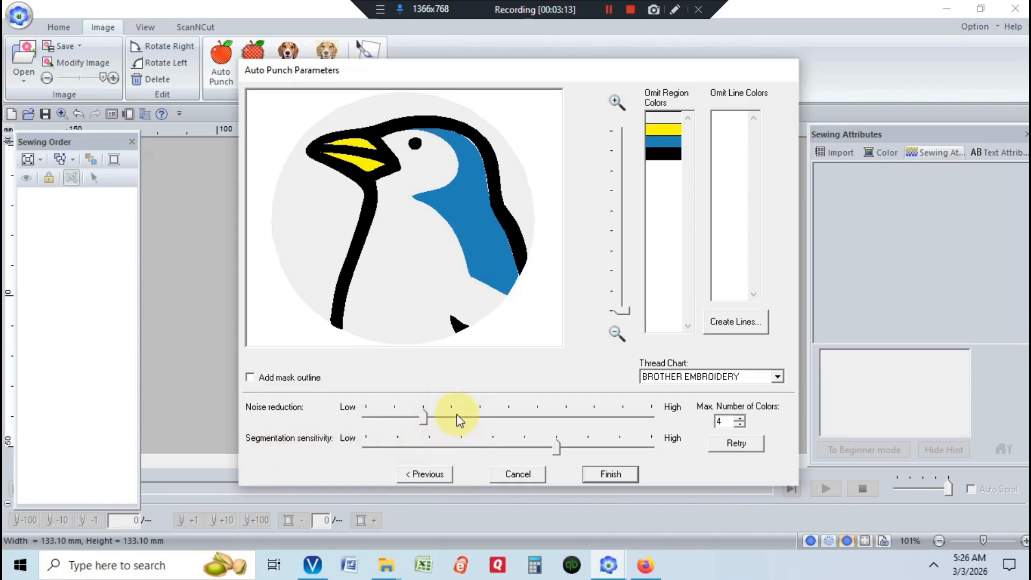
click(729, 443)
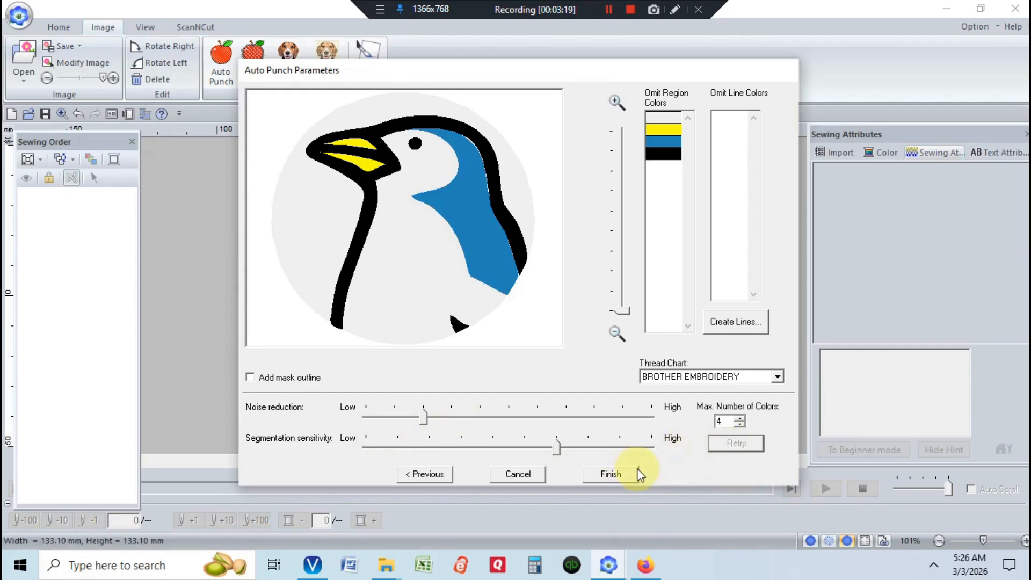
Add the mask outline around the penguin and generate the embroidery design
click(250, 377)
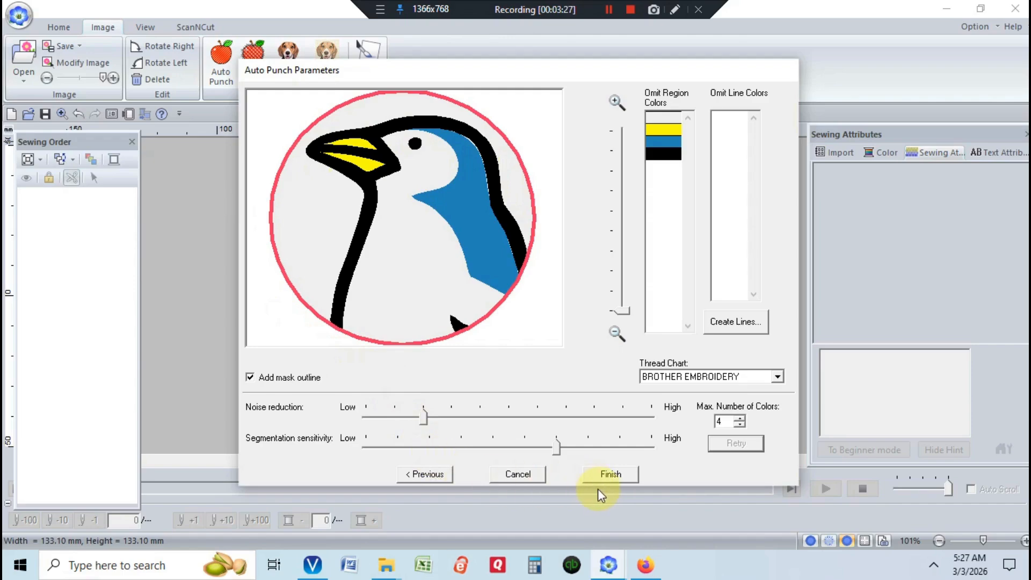
click(603, 475)
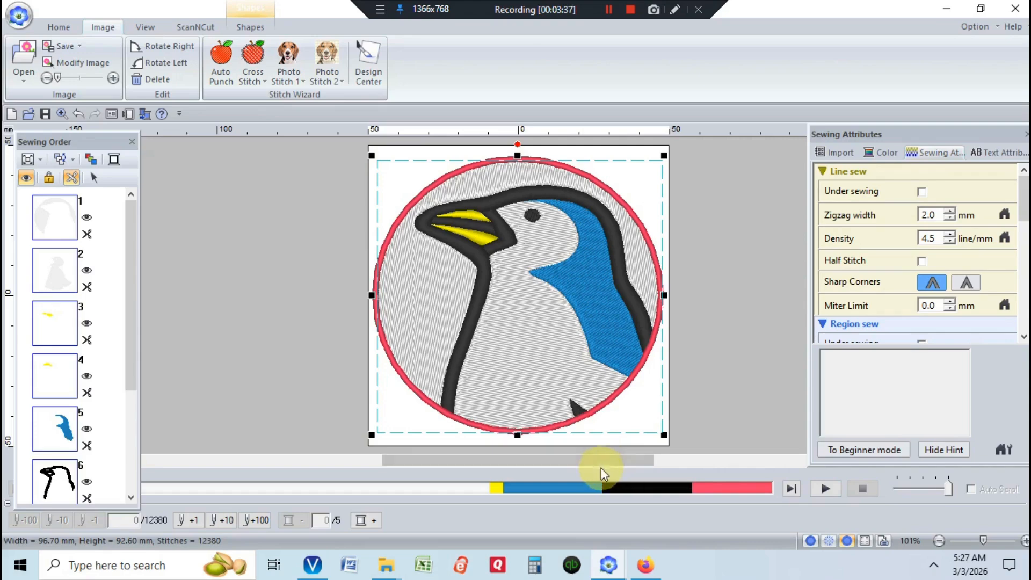
Review the design's sewing attributes, thread colors and sewing order without changing them
click(56, 26)
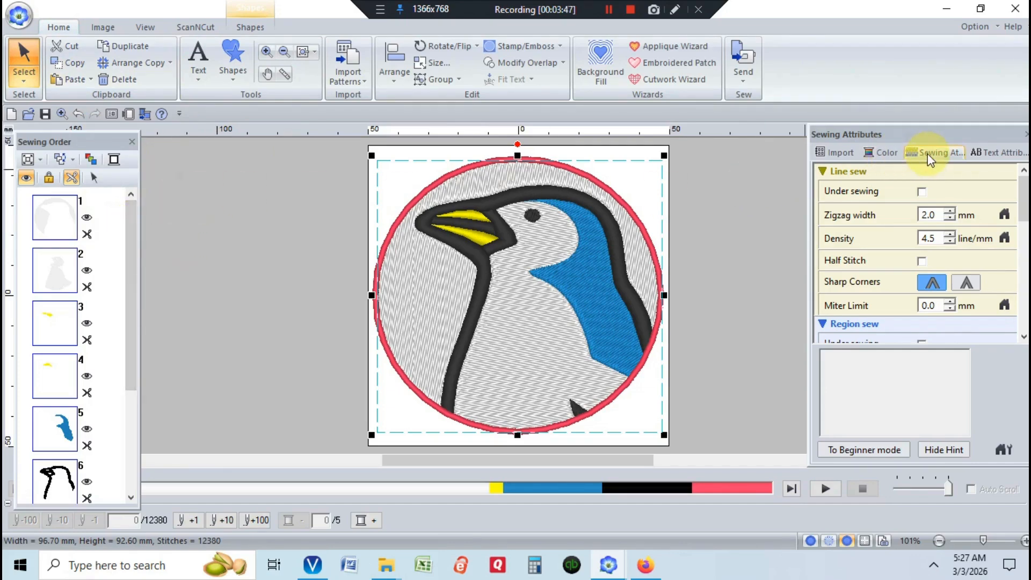
drag(1027, 203, 1014, 172)
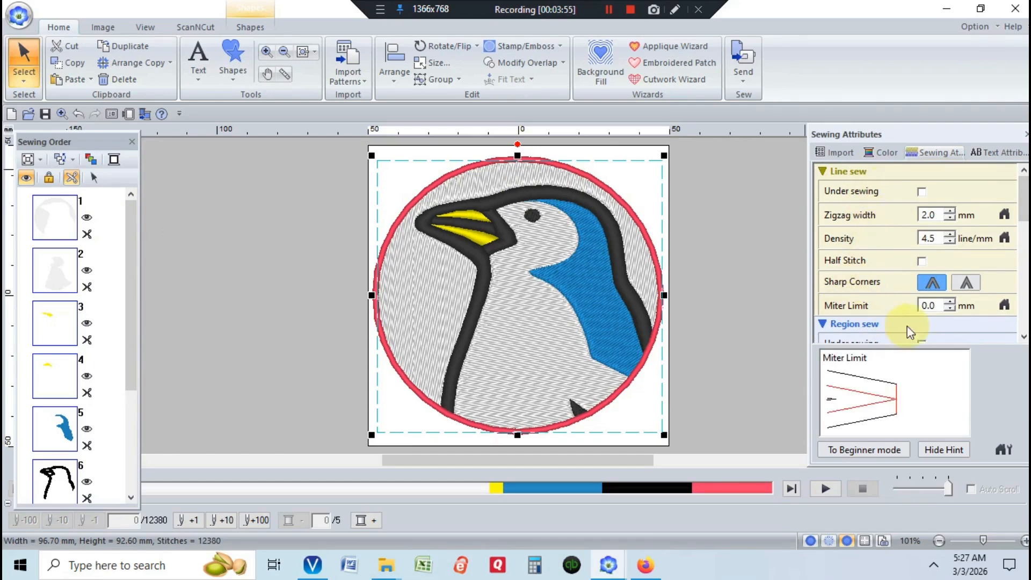
click(883, 153)
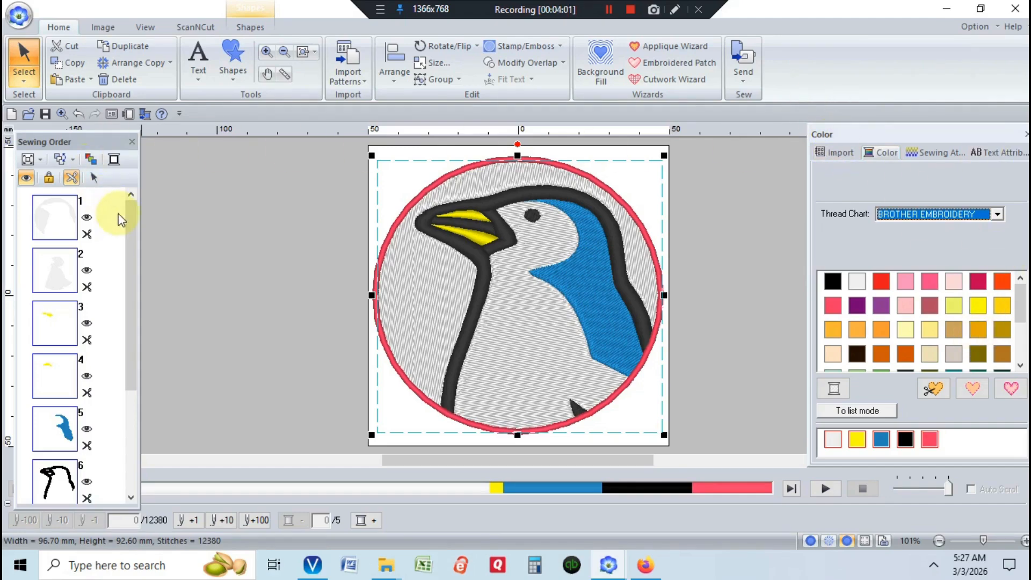
drag(127, 223, 102, 111)
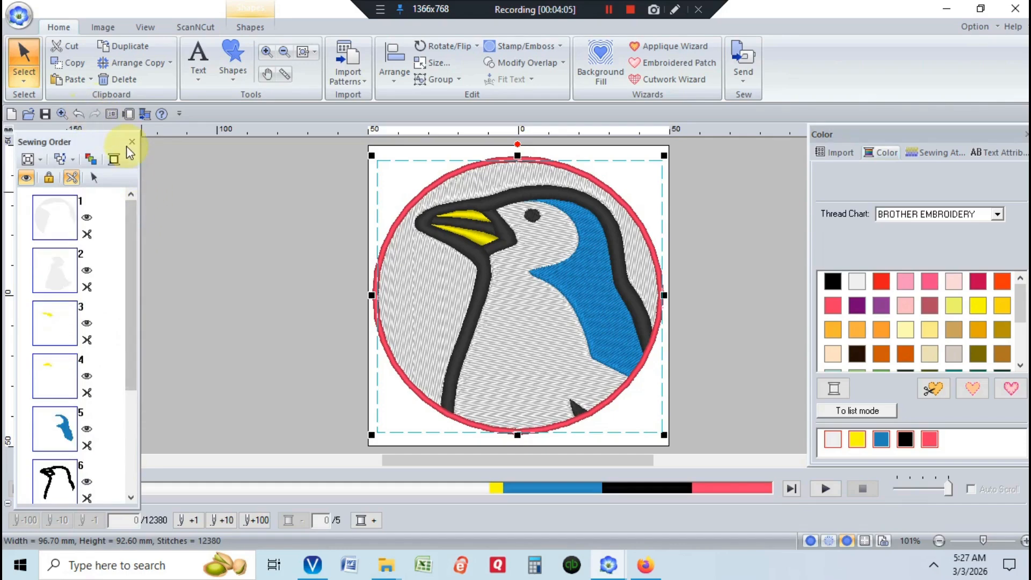